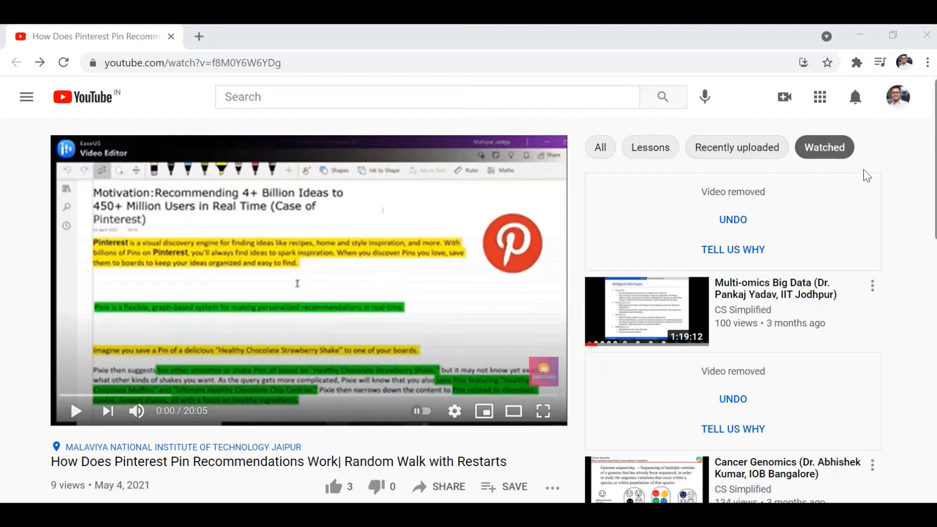
pyautogui.click(897, 97)
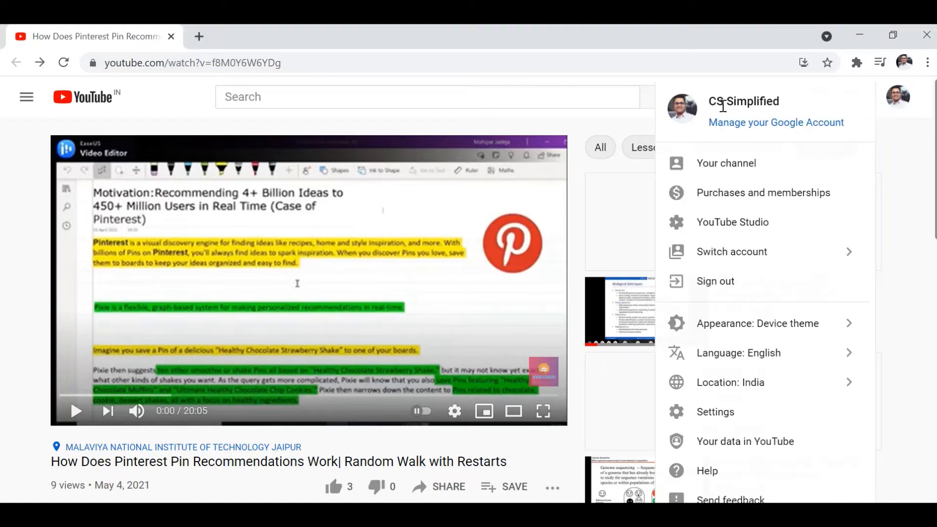
pyautogui.click(393, 122)
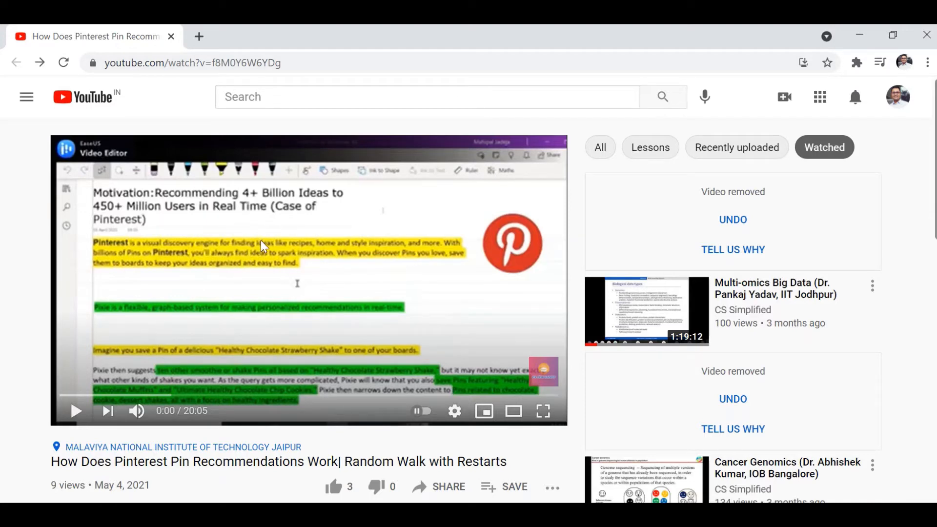
# Step: Open the Pinterest recommendations video for editing in YouTube Studio and switch to its video details page
pyautogui.scroll(-3, 266, 251)
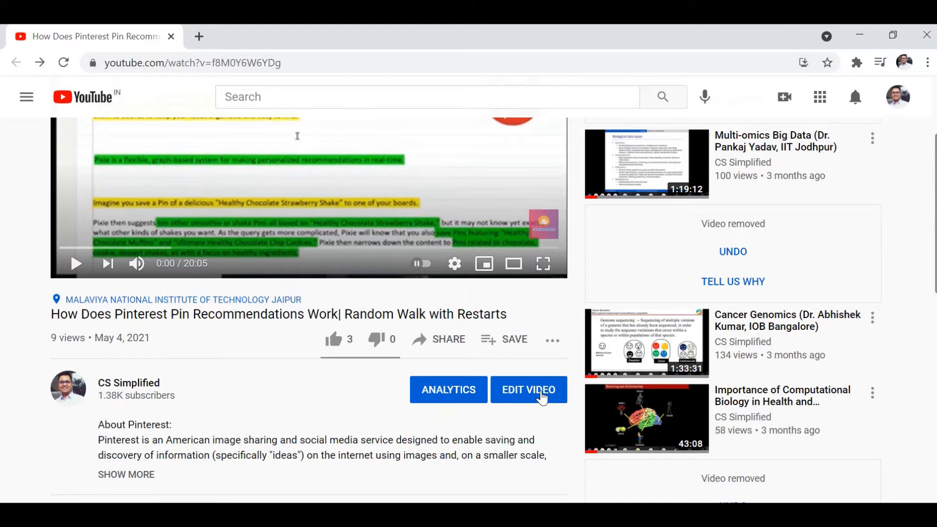
pyautogui.click(539, 395)
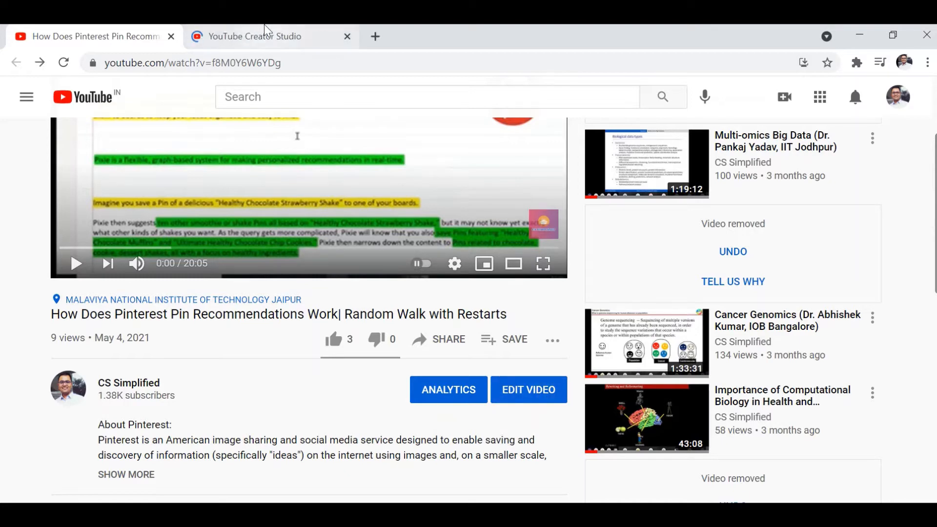
pyautogui.click(267, 34)
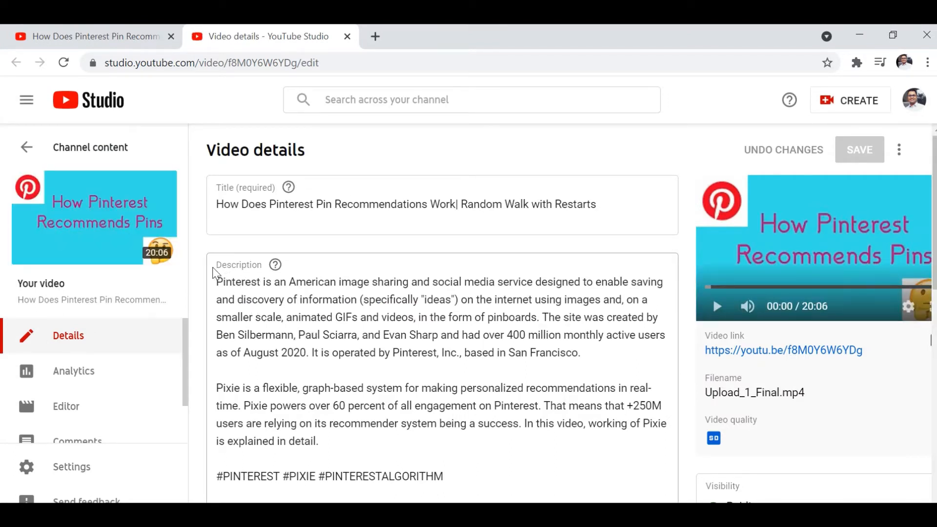
# Step: Add a "Chapters" heading at the end of the video description, one blank line below the hashtags
pyautogui.scroll(-2, 376, 366)
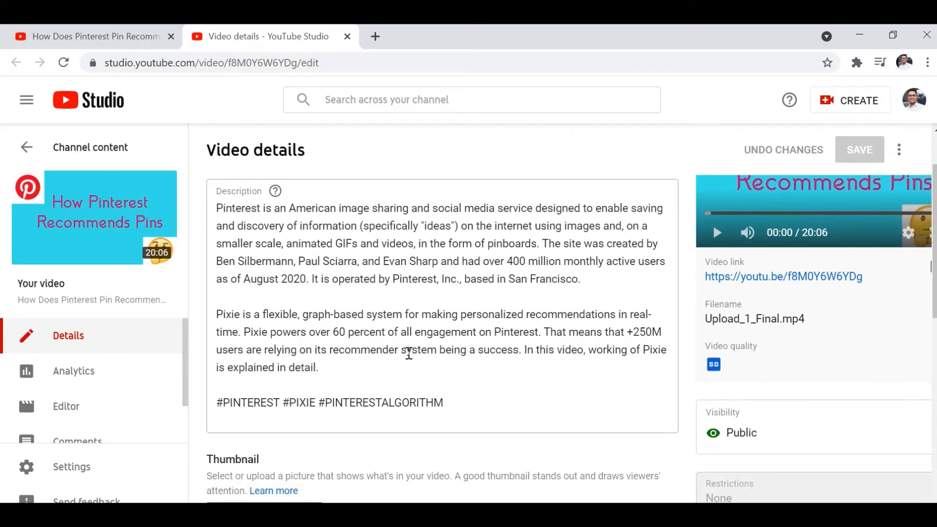
pyautogui.click(470, 399)
pyautogui.press('Return')
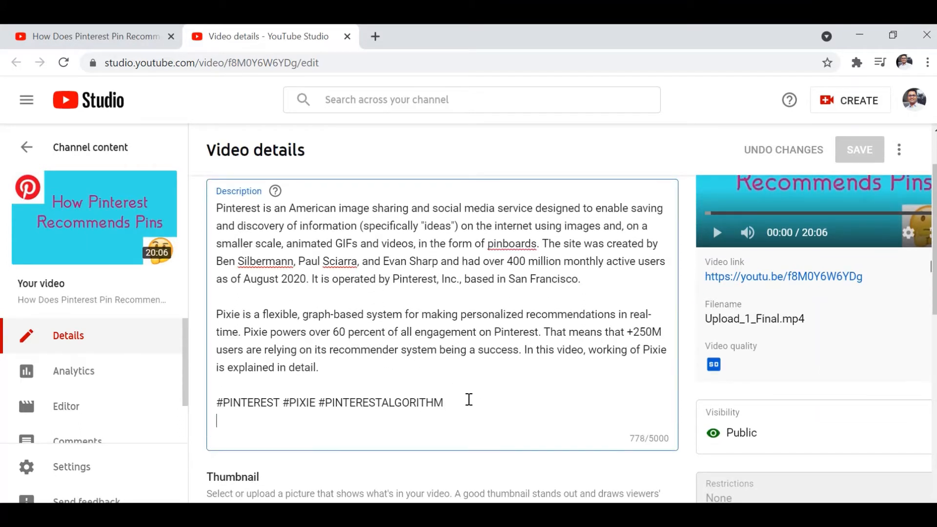
pyautogui.press('Return')
pyautogui.write('C')
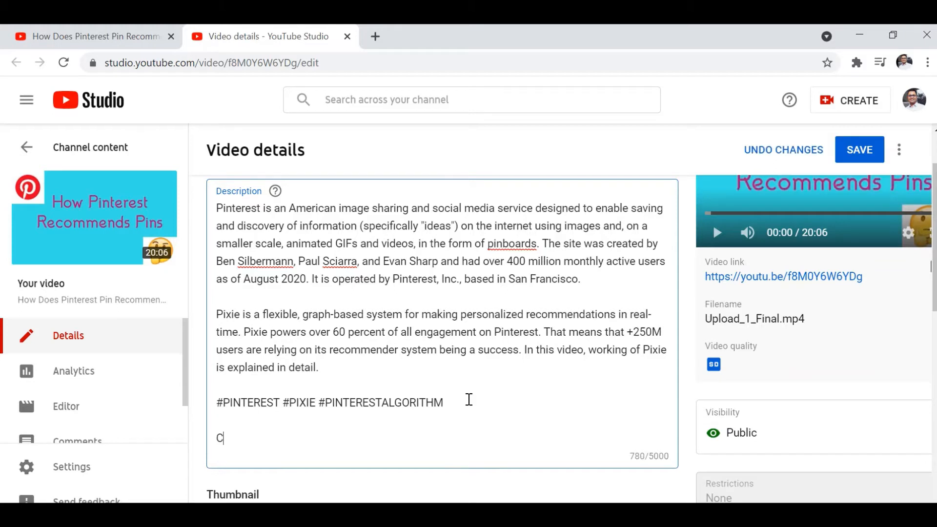
pyautogui.write('hapters')
pyautogui.press('Return')
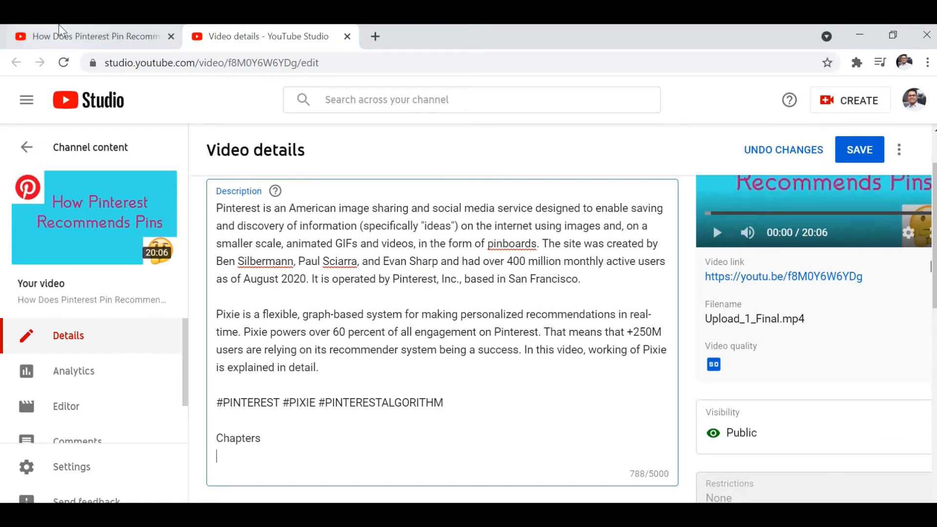
# Step: Add the first chapter line "Pinterest Introduction: (0:00)" under the Chapters heading, followed by a new line
pyautogui.click(73, 36)
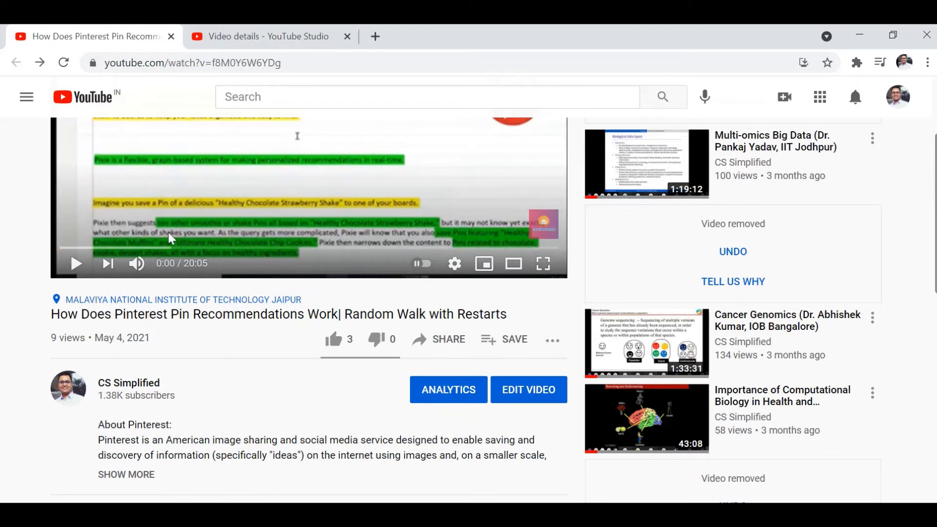
pyautogui.click(236, 32)
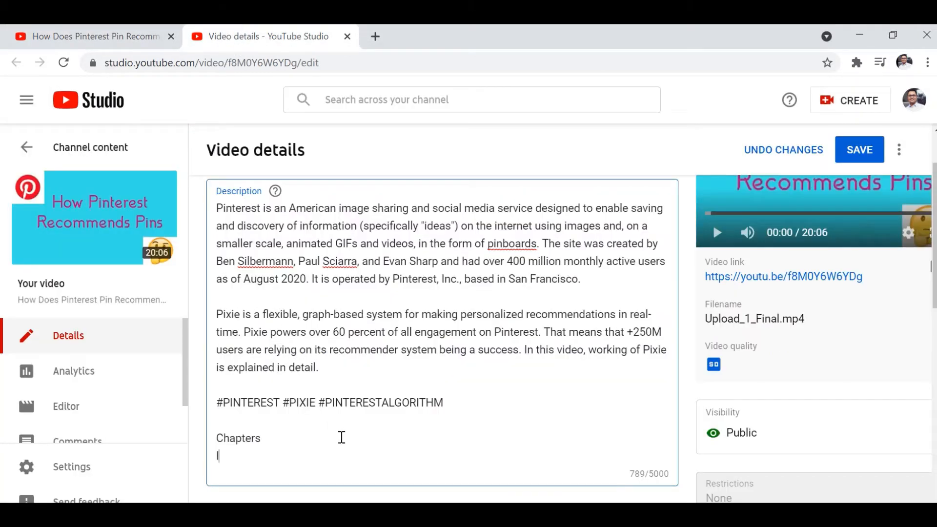
pyautogui.write('nterest Introdu')
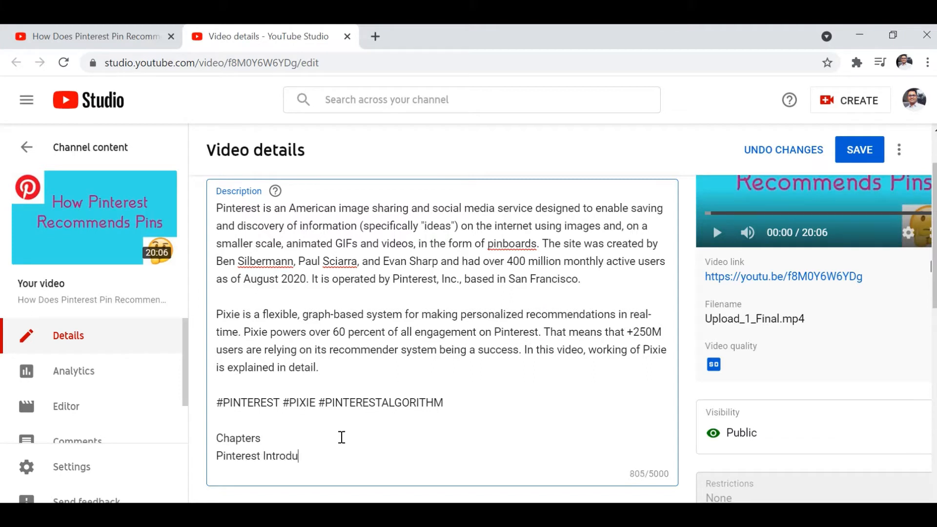
pyautogui.write('ction ')
pyautogui.write(' (0:00)')
pyautogui.press('Return')
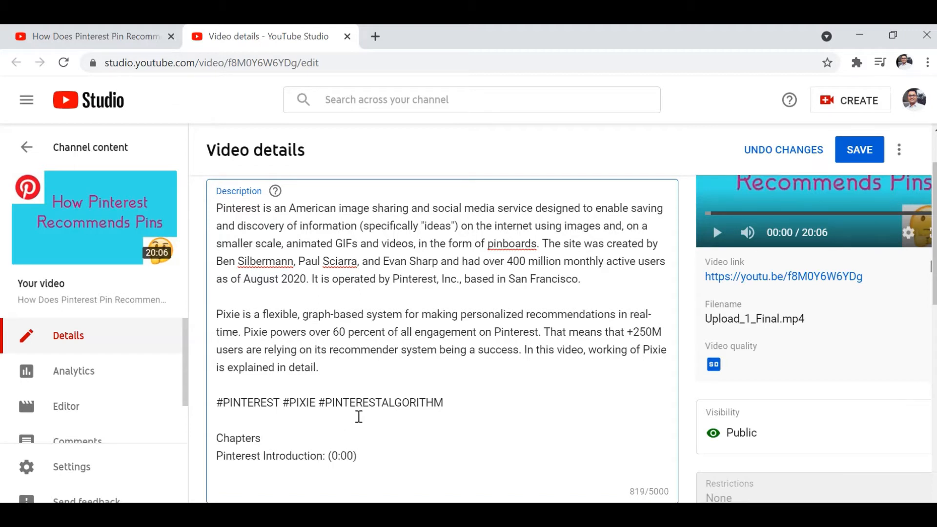
pyautogui.scroll(-2, 358, 414)
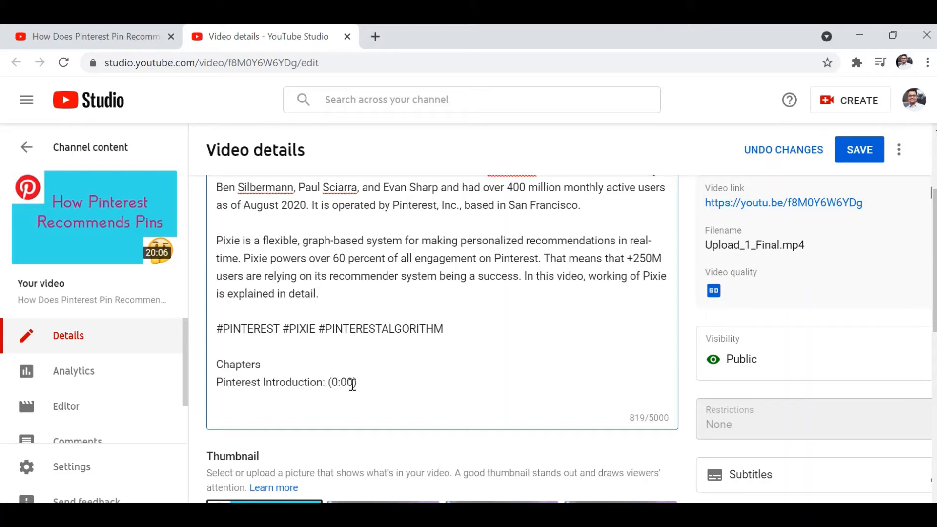
pyautogui.press('Return')
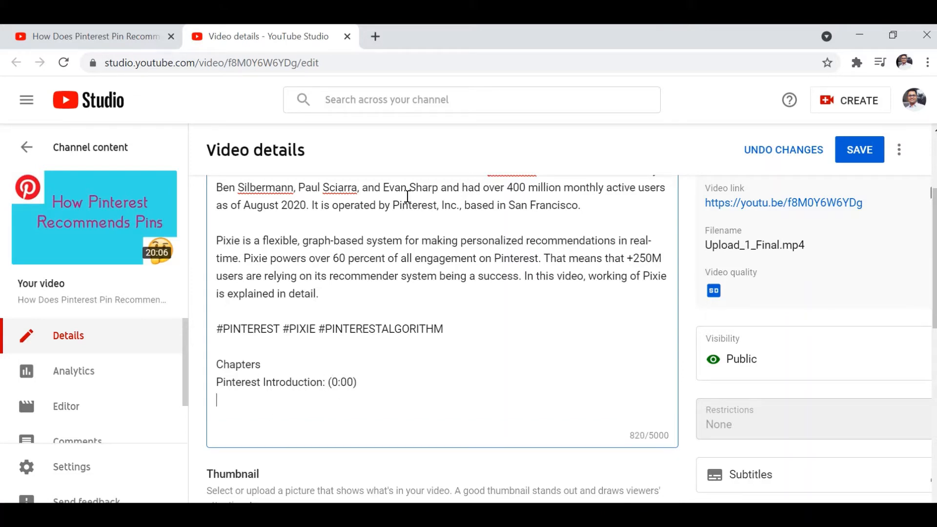
# Step: Skip to about 2:24 on the video's watch page and play it to find where the Pixie introduction starts
pyautogui.click(38, 25)
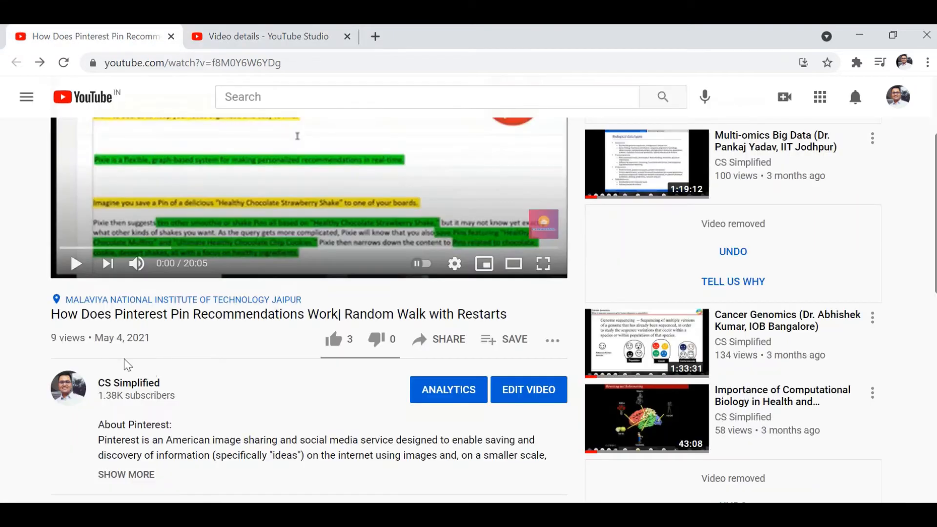
pyautogui.click(113, 249)
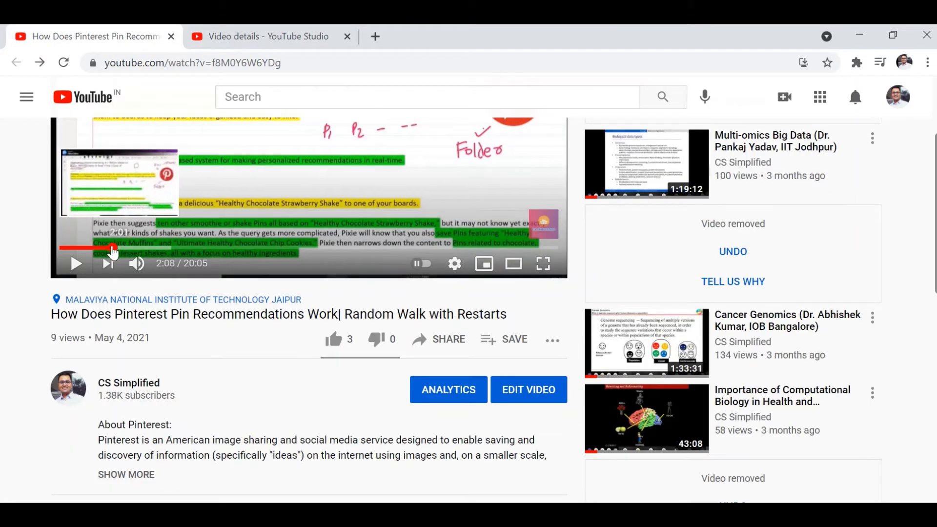
pyautogui.click(119, 249)
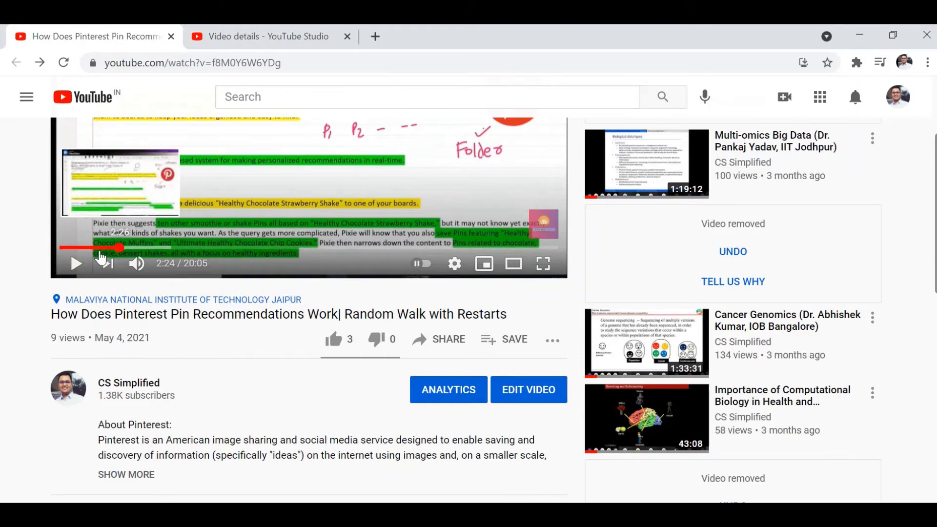
pyautogui.click(73, 265)
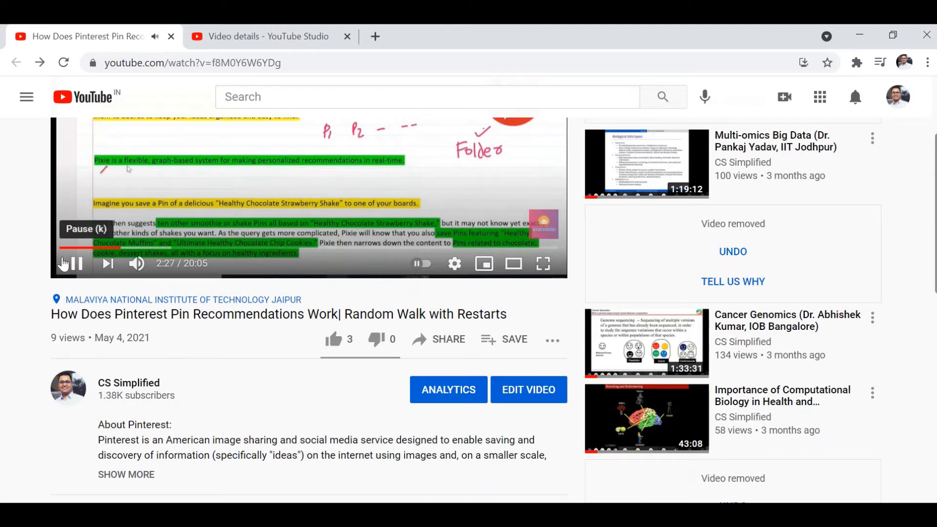
# Step: Add the chapter line "Pixie Introduction: (2:27)" to the description in YouTube Studio
pyautogui.click(262, 25)
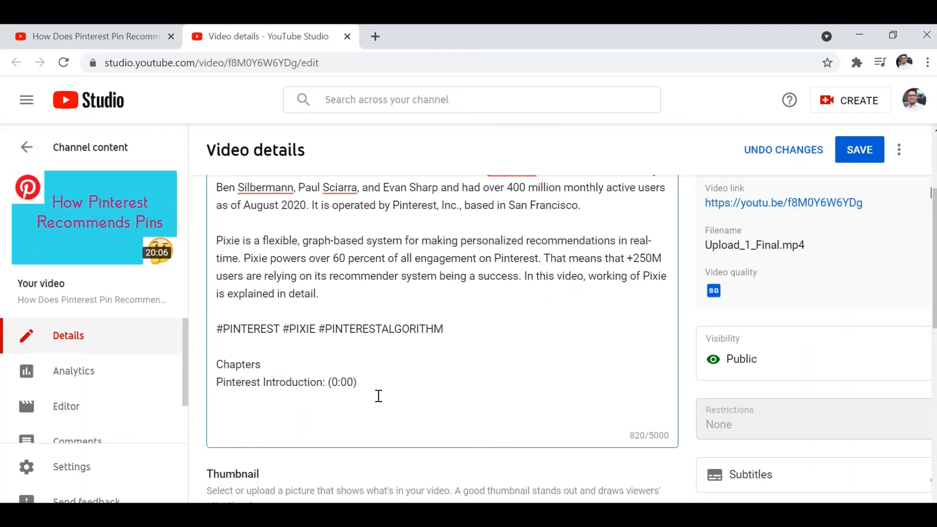
pyautogui.write('Pixie Introduction: (2:27')
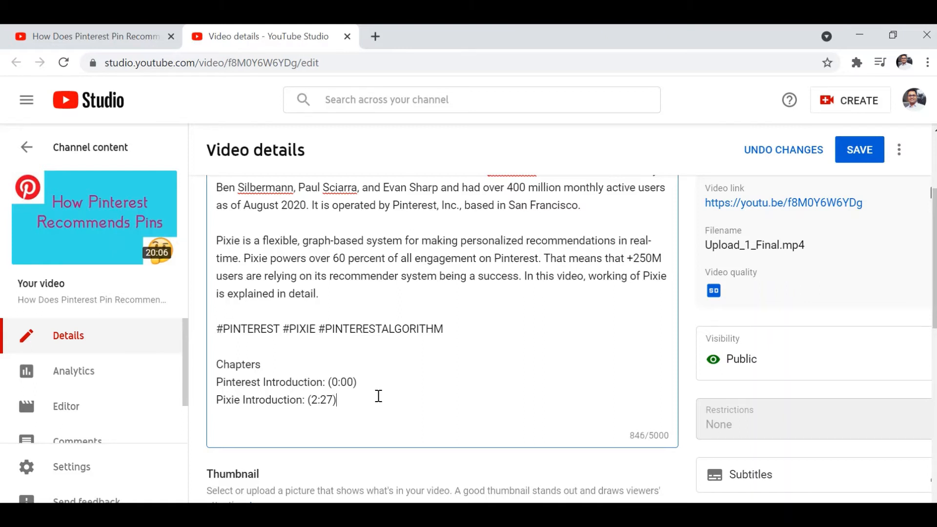
pyautogui.press('Return')
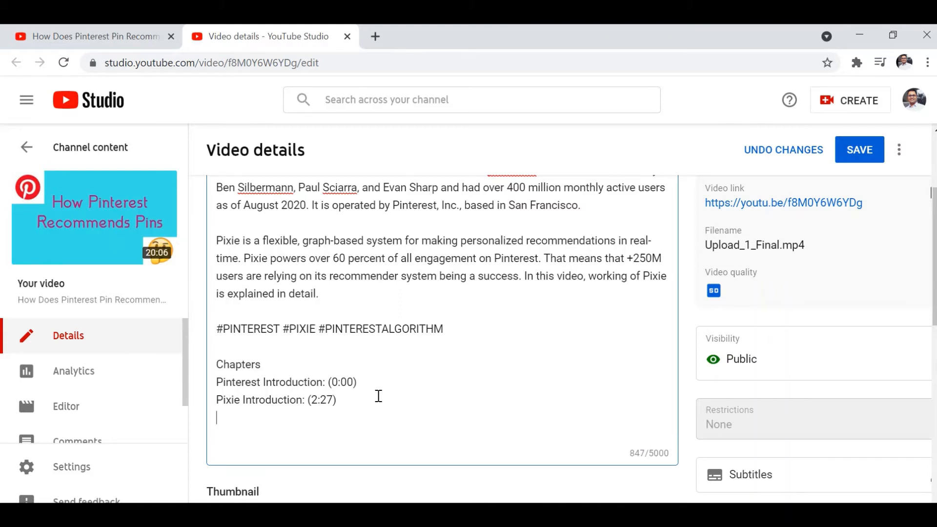
# Step: Add the chapter line "Random Walk with Restarts: (8:32)" below the Pixie introduction entry
pyautogui.write('Random Walk')
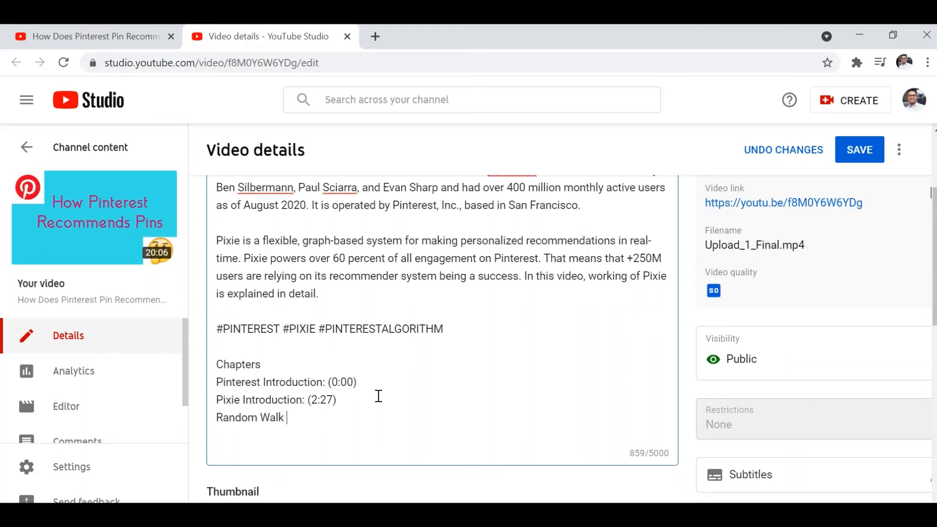
pyautogui.write(' with Restarts: (8:32')
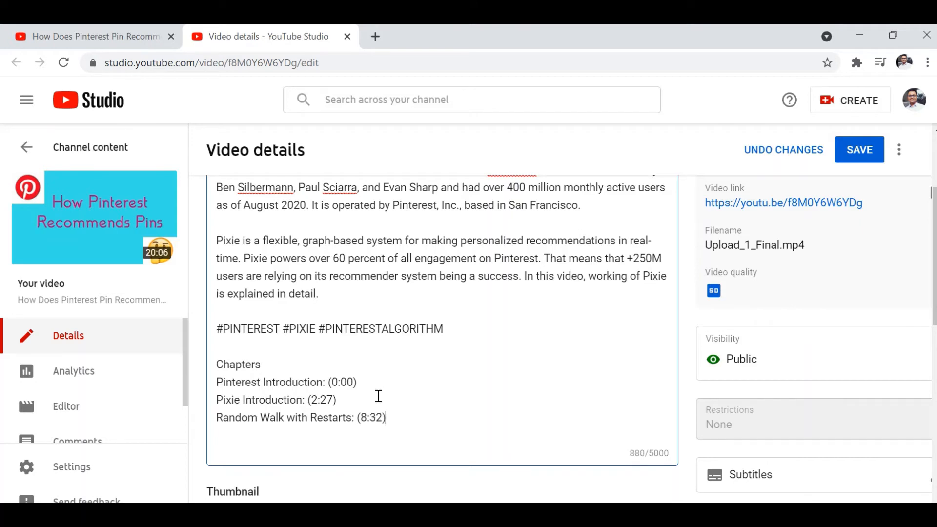
pyautogui.press('Return')
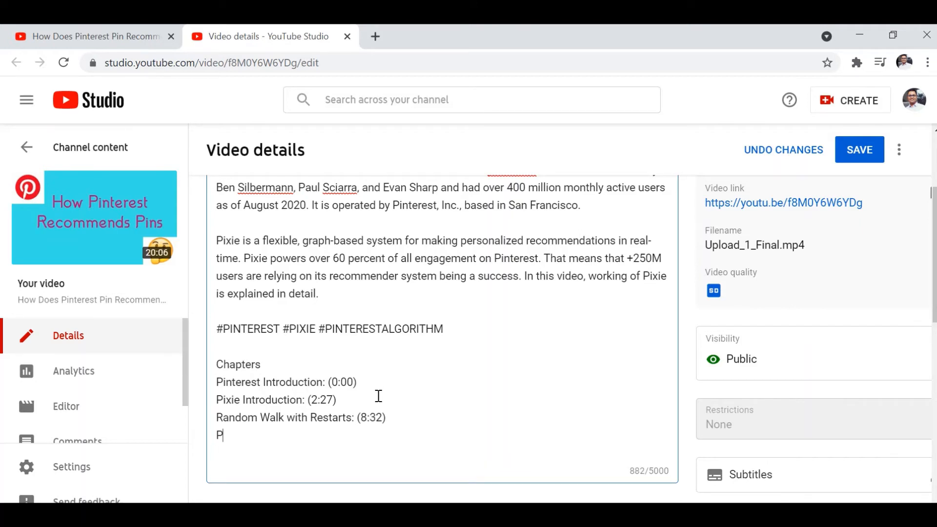
# Step: Add the last chapter line "Pixie Algorithm: (13:23)" and save the video details
pyautogui.write('Pixie Algorithm:(')
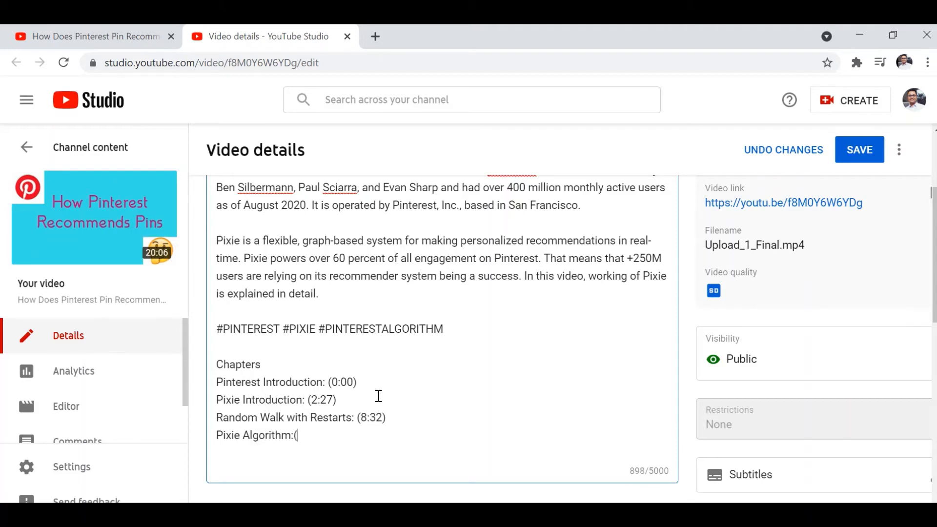
pyautogui.write('13:23')
pyautogui.click(295, 441)
pyautogui.click(864, 154)
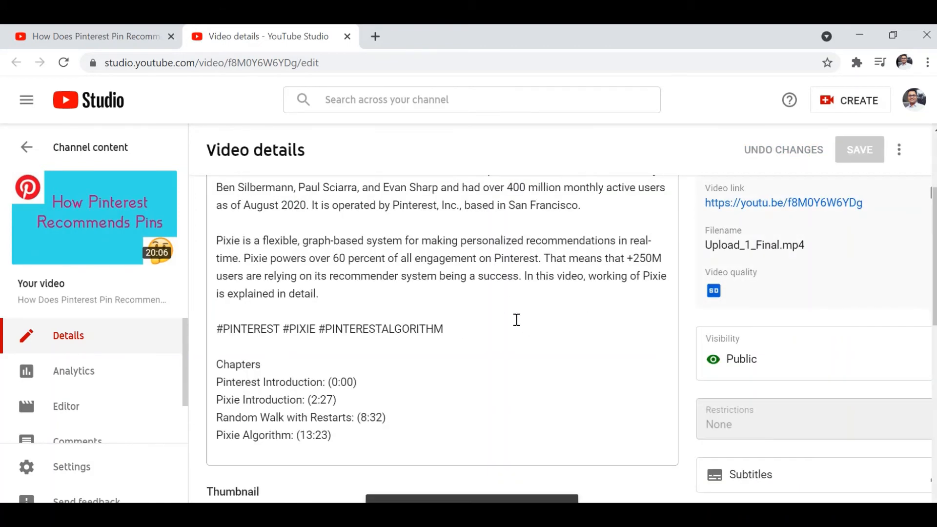
# Step: Reload the video's watch page and check the player in full screen before returning to the normal view
pyautogui.click(130, 44)
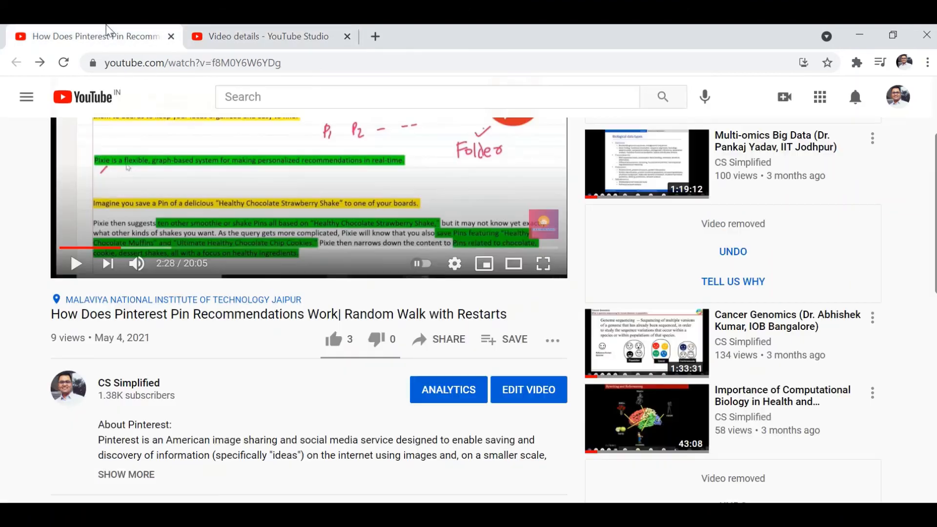
pyautogui.click(64, 62)
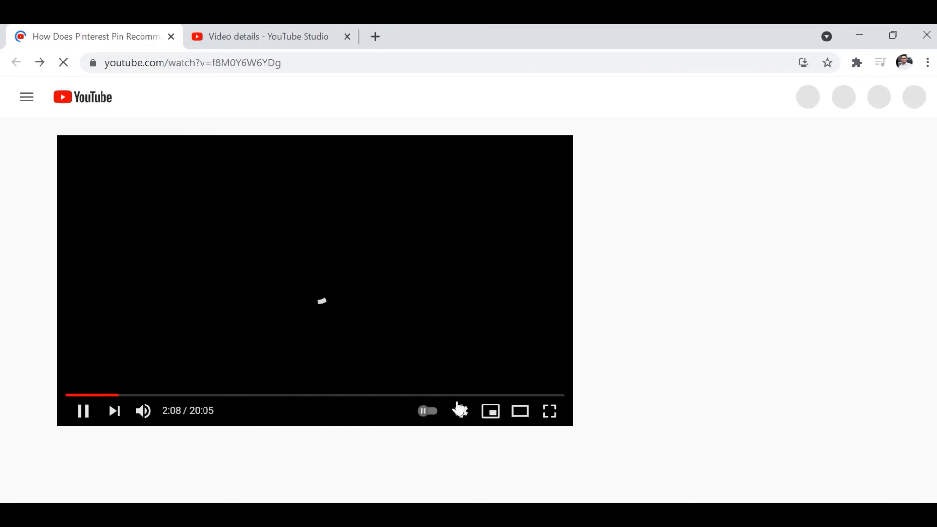
pyautogui.click(548, 418)
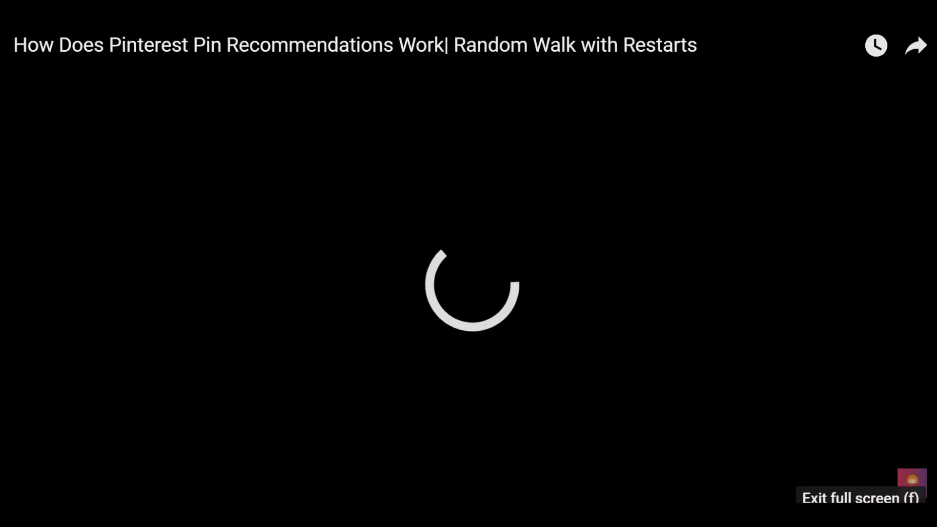
pyautogui.click(919, 512)
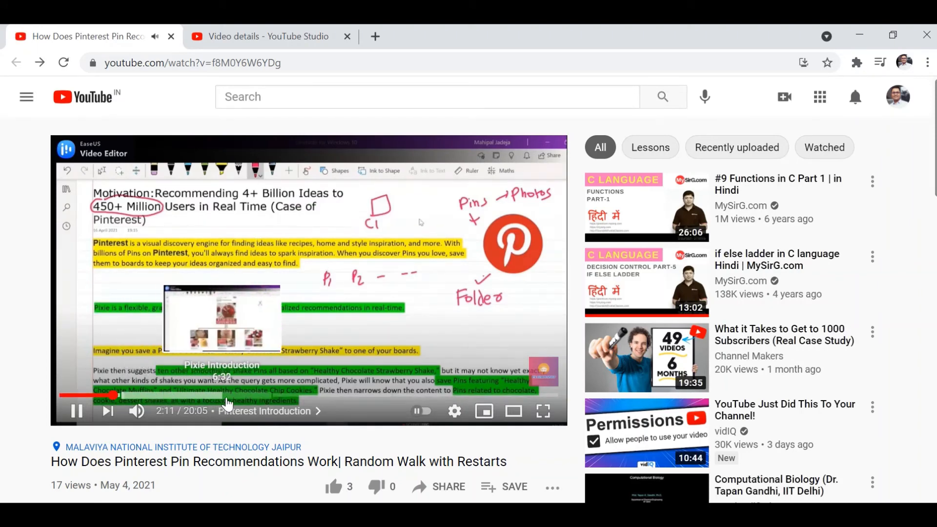
# Step: Open the video's chapter list and jump to the Random Walk with Restarts and Pixie Algorithm chapters
pyautogui.click(261, 414)
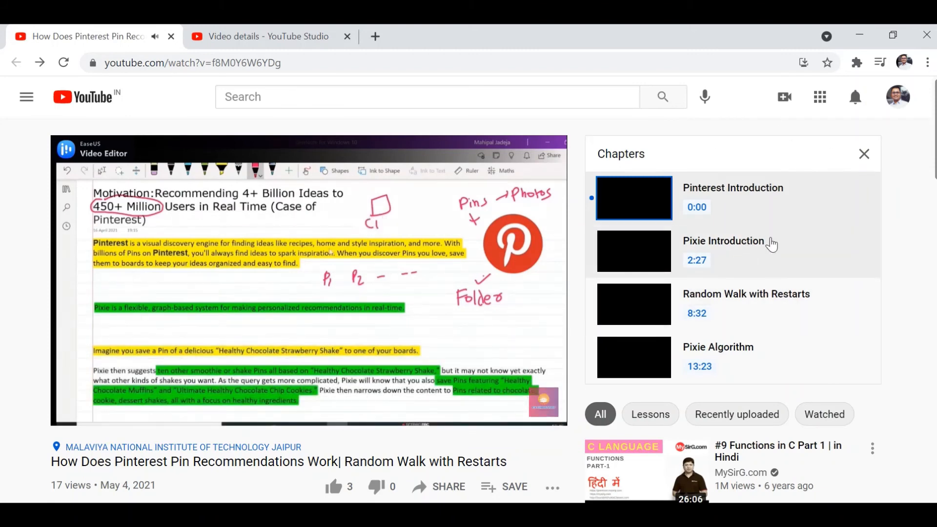
pyautogui.scroll(-2, 752, 264)
pyautogui.scroll(2, 735, 270)
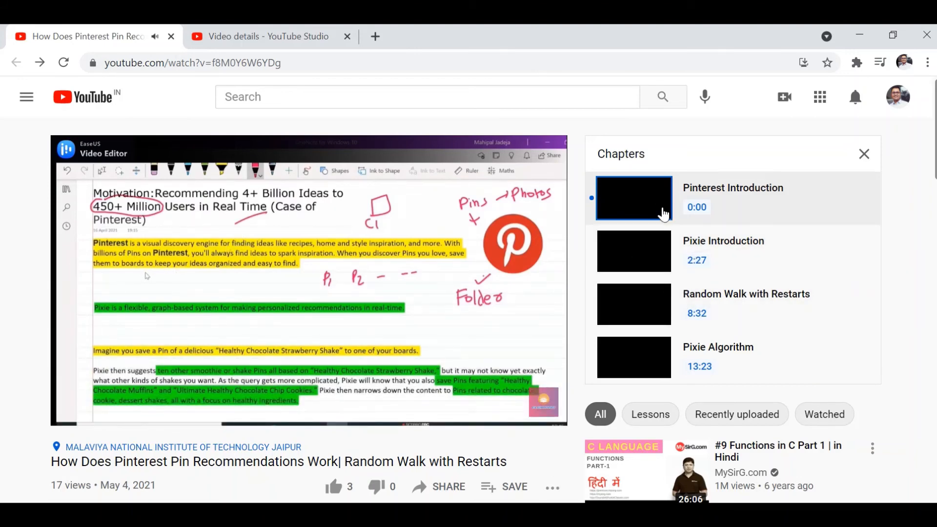
pyautogui.click(665, 312)
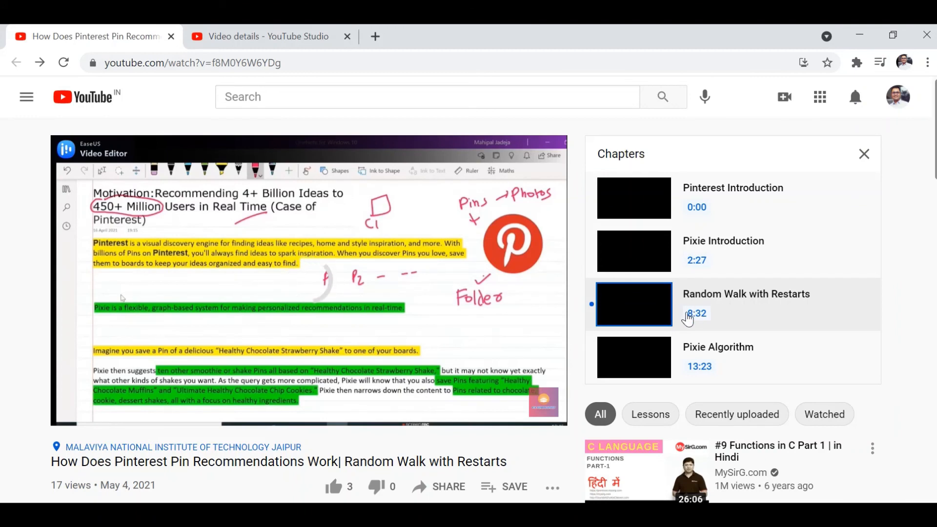
pyautogui.click(655, 365)
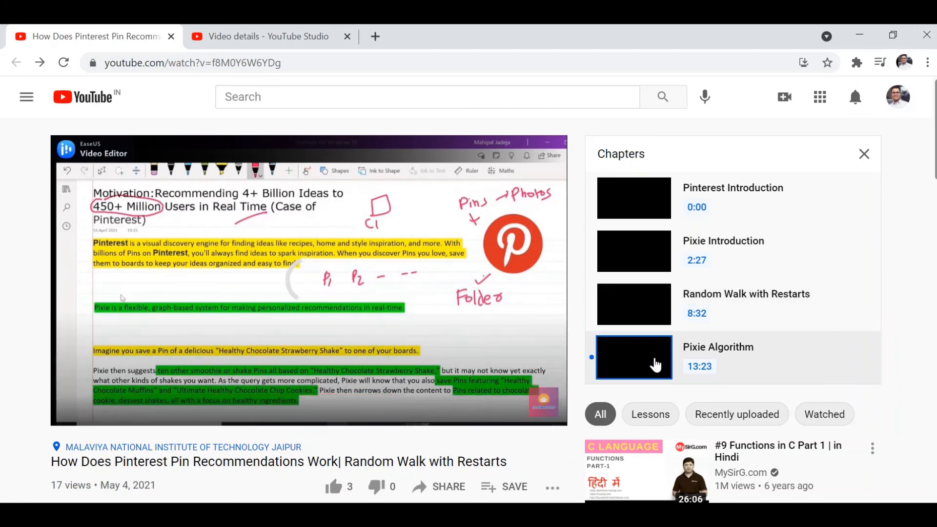